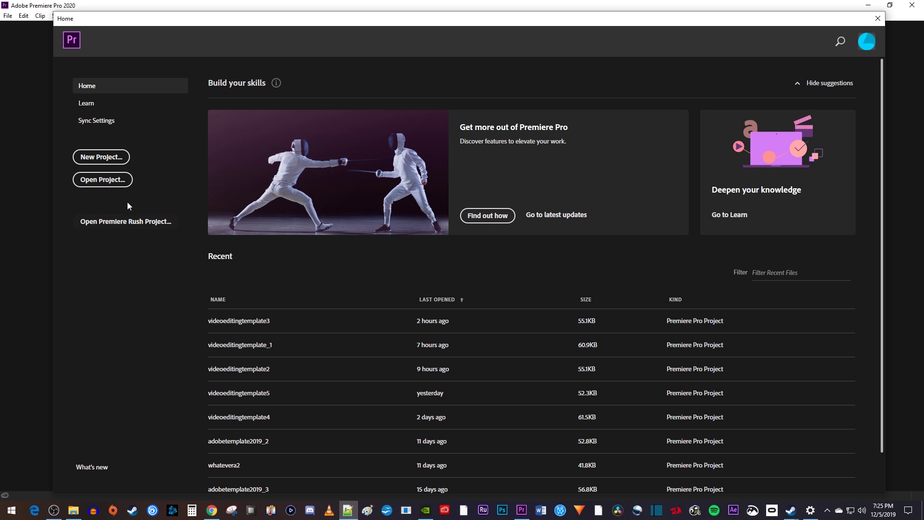
# - Start a new project called 'Sample', located in the Premiere Pro 9.0 folder
pyautogui.click(115, 160)
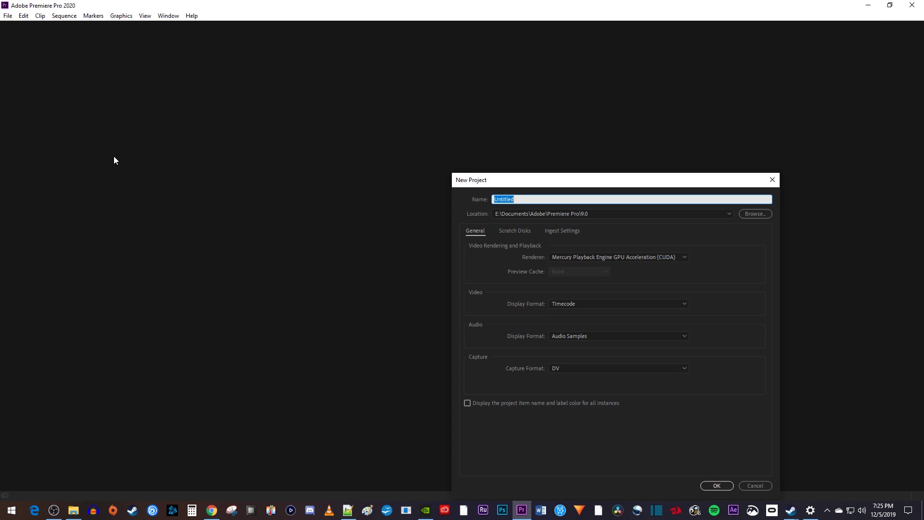
pyautogui.write('Sample')
pyautogui.click(754, 214)
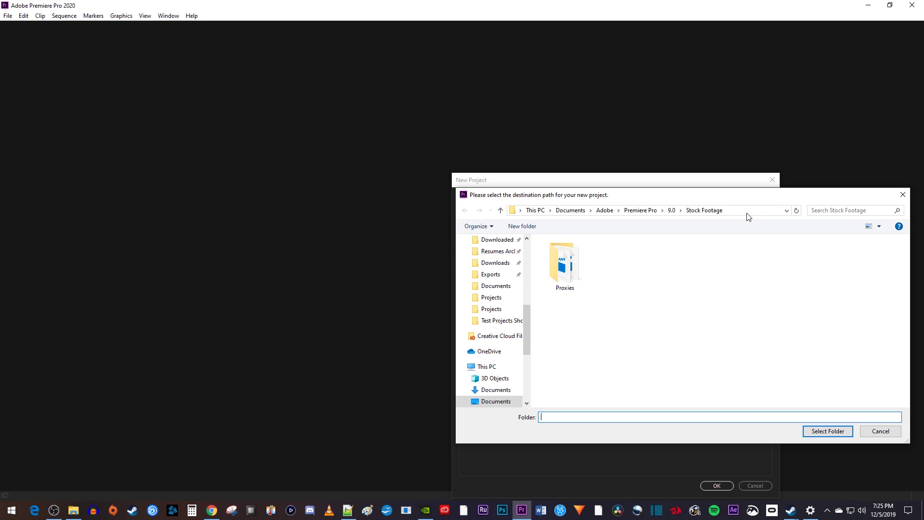
pyautogui.click(672, 211)
pyautogui.click(820, 433)
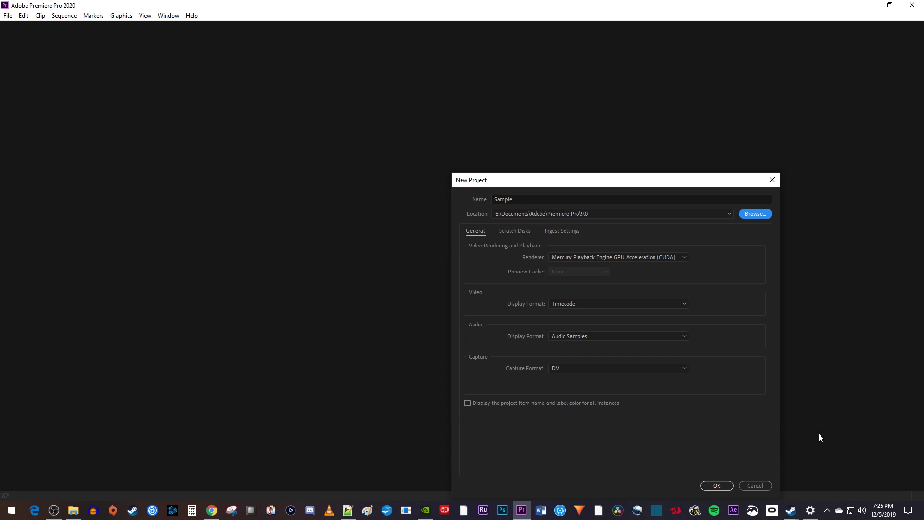
pyautogui.click(715, 485)
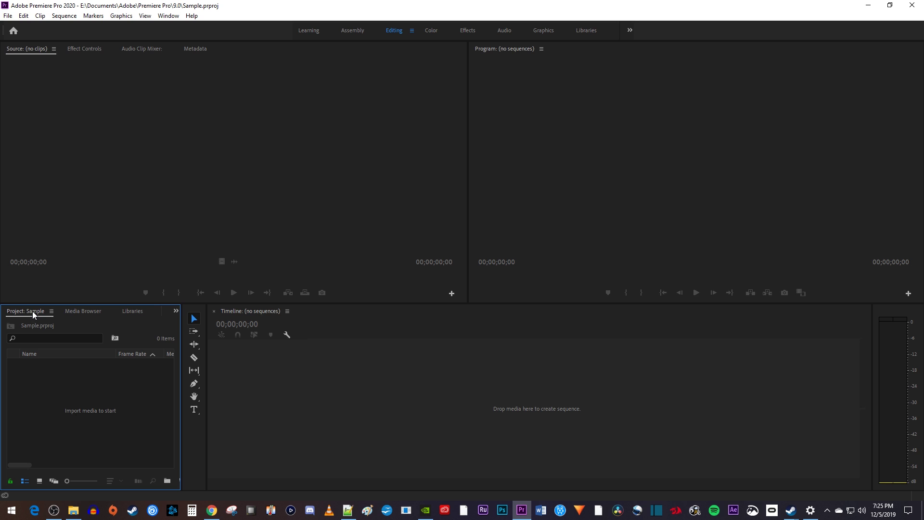
# - Import Woman - 87, Cannonbal - 18 and Running Sushi - 3625 into the Project panel, leaving nothing selected
pyautogui.doubleClick(95, 390)
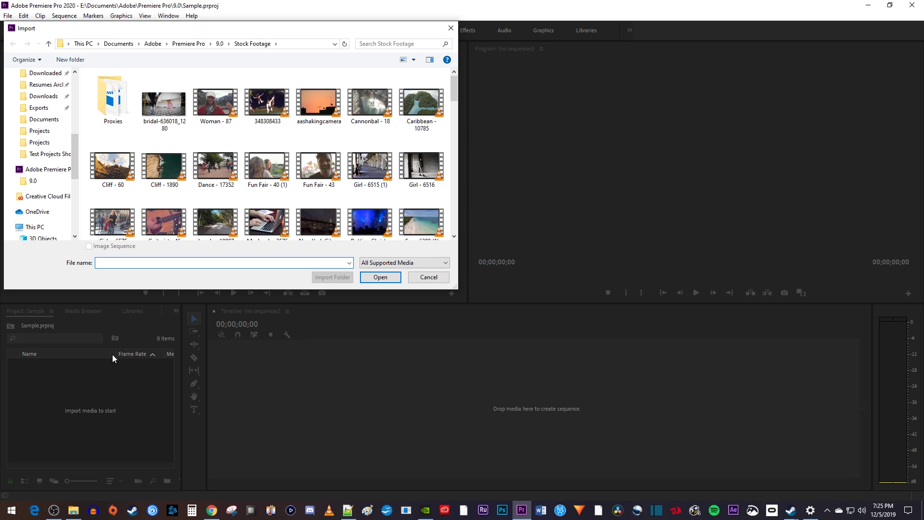
pyautogui.click(217, 117)
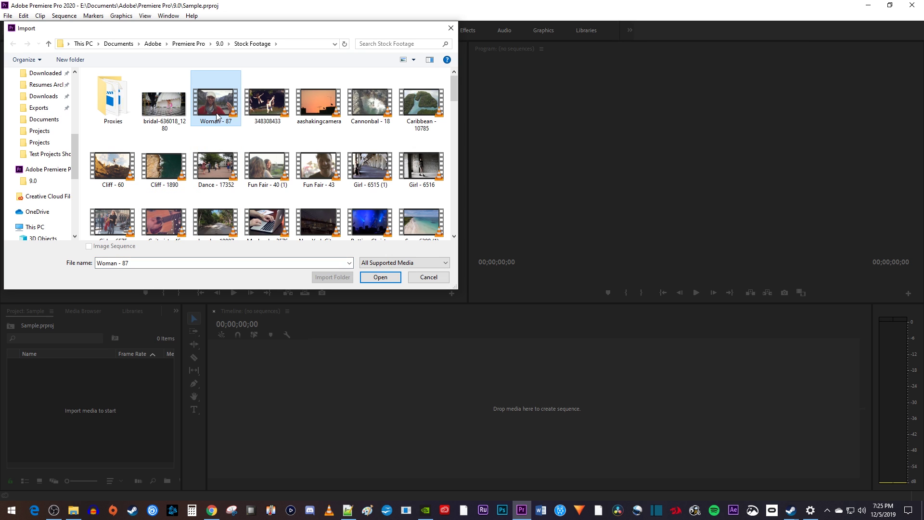
pyautogui.keyDown('ctrl'); pyautogui.click(367, 108); pyautogui.keyUp('ctrl')
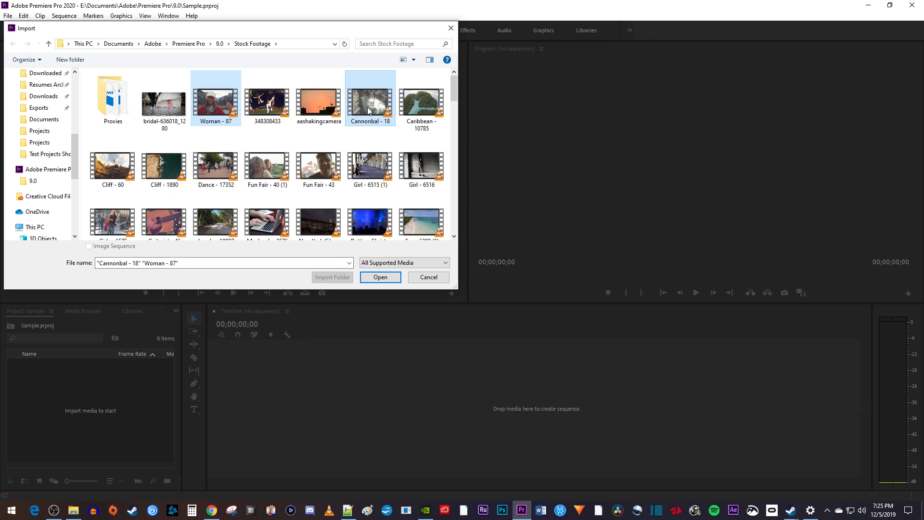
pyautogui.scroll(-10, 355, 140)
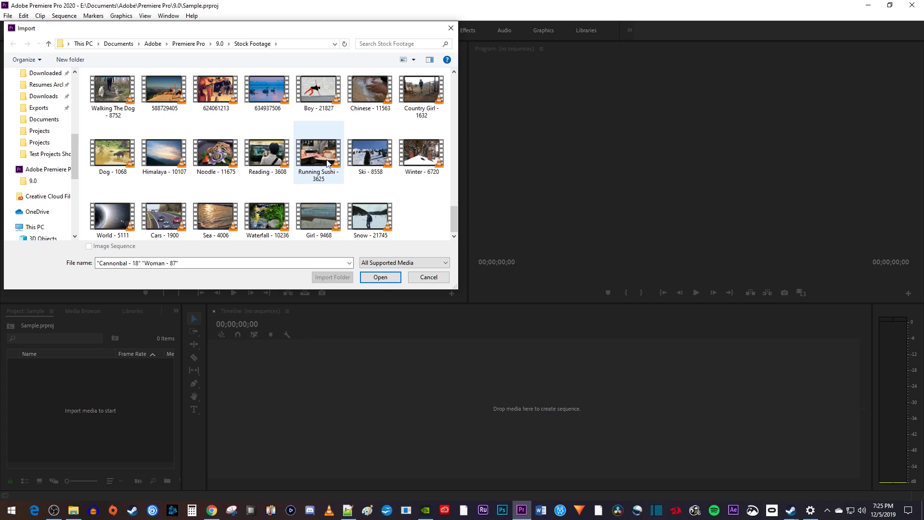
pyautogui.keyDown('ctrl'); pyautogui.click(327, 163); pyautogui.keyUp('ctrl')
pyautogui.click(371, 279)
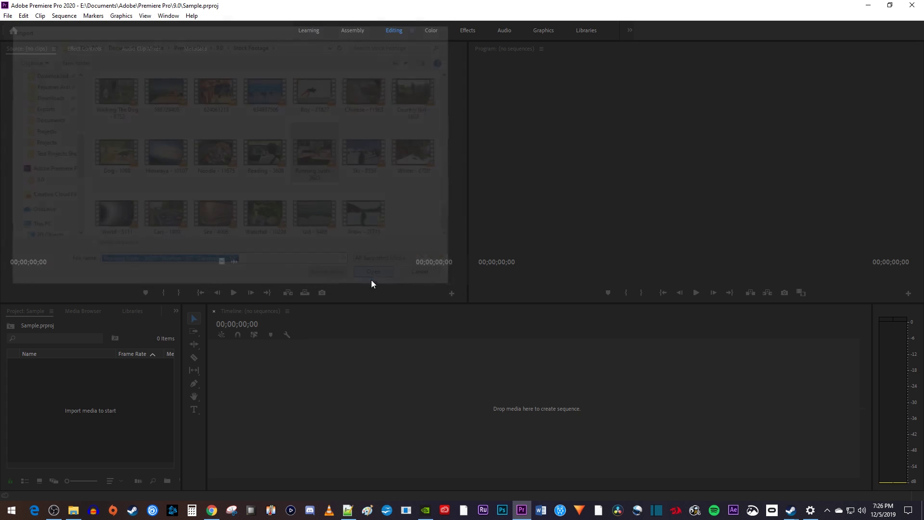
pyautogui.click(56, 406)
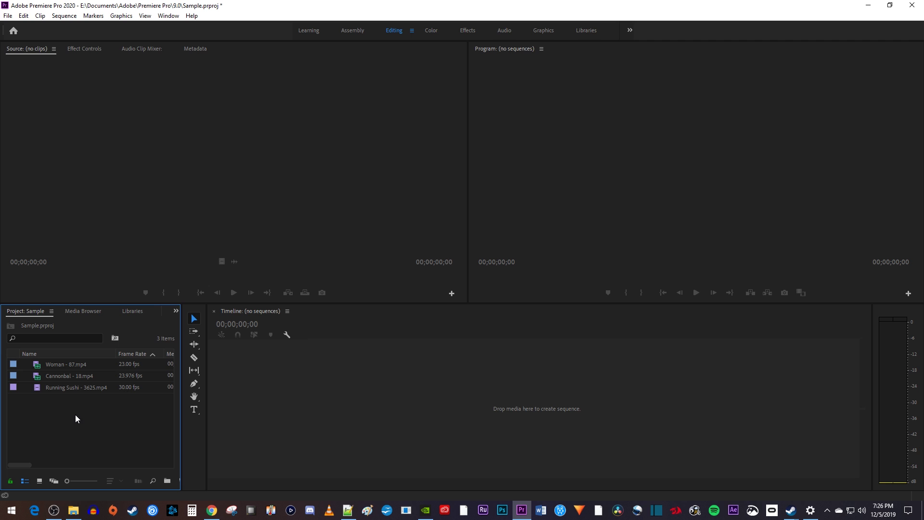
# - Build a sequence from Running Sushi and place Woman - 87.mp4 near 30 seconds
pyautogui.moveTo(66, 385); pyautogui.dragTo(283, 381)
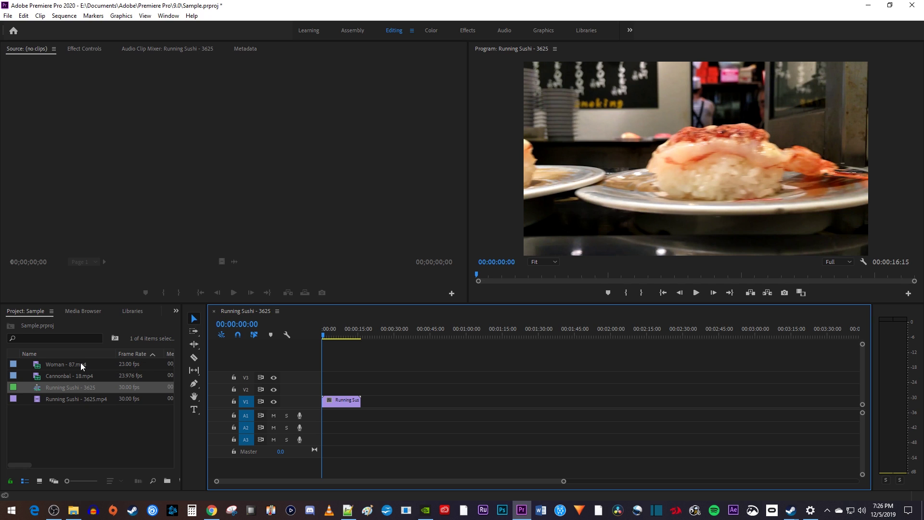
pyautogui.click(96, 364)
pyautogui.moveTo(96, 365); pyautogui.dragTo(384, 399)
# - Apply Scale to Frame Size to the Woman clip so it fills the frame
pyautogui.click(389, 335)
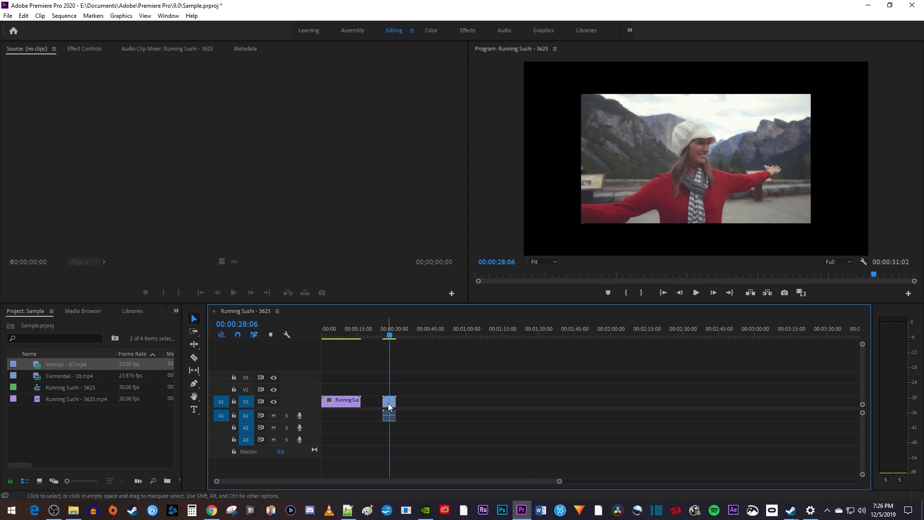
pyautogui.rightClick(390, 407)
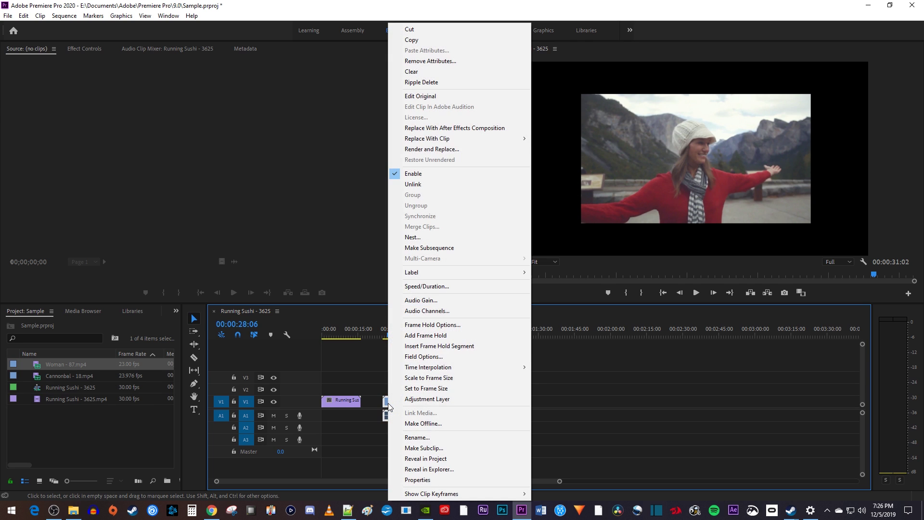
pyautogui.click(417, 379)
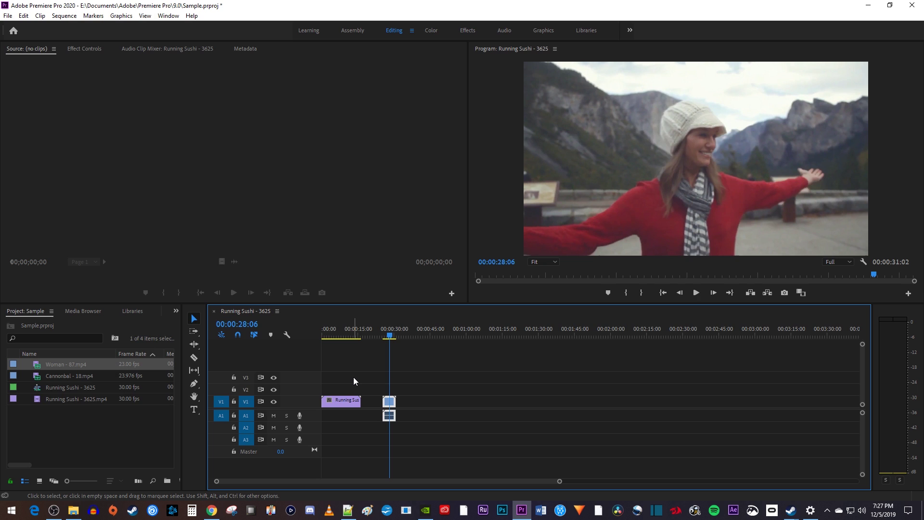
# - Shrink the Woman video to a lower-left inset and move it onto V2 over Running Sushi's end
pyautogui.press('=')
pyautogui.press('=')
pyautogui.press('=')
pyautogui.press('=')
pyautogui.press('=')
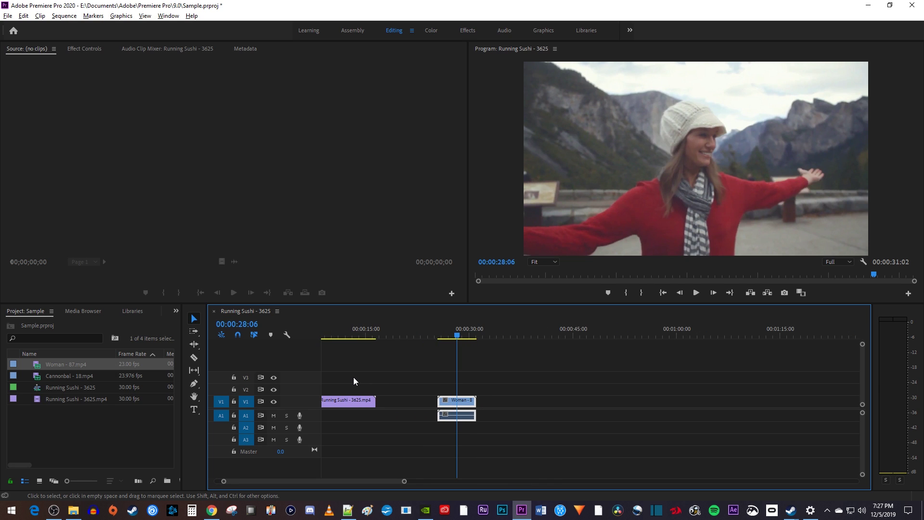
pyautogui.hscroll(-2, 353, 376)
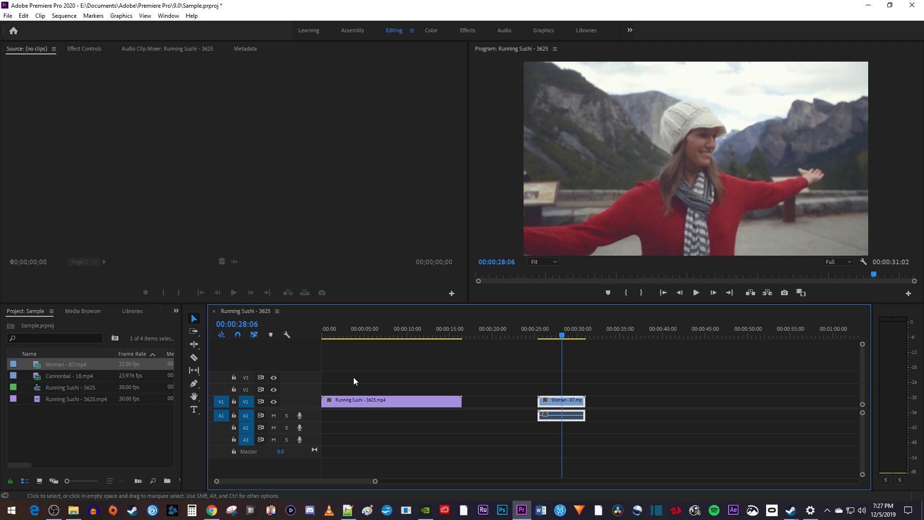
pyautogui.click(589, 222)
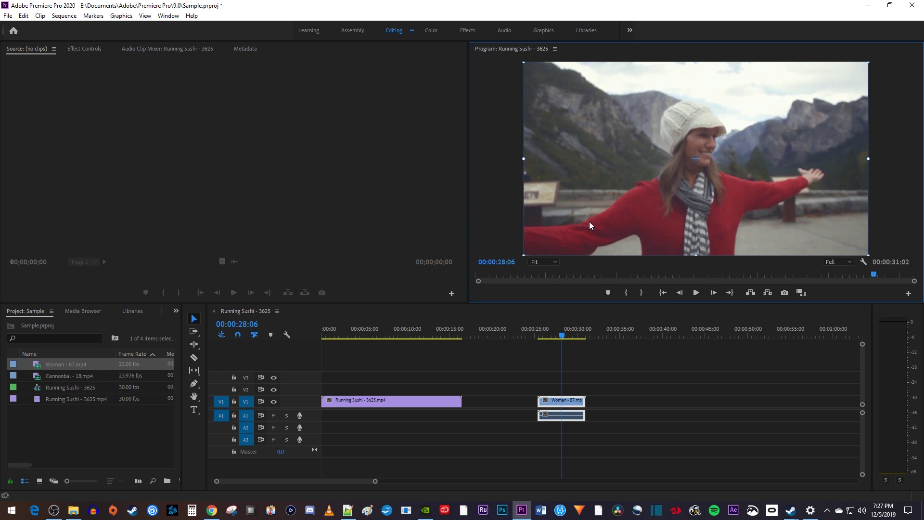
pyautogui.moveTo(525, 253); pyautogui.dragTo(624, 212)
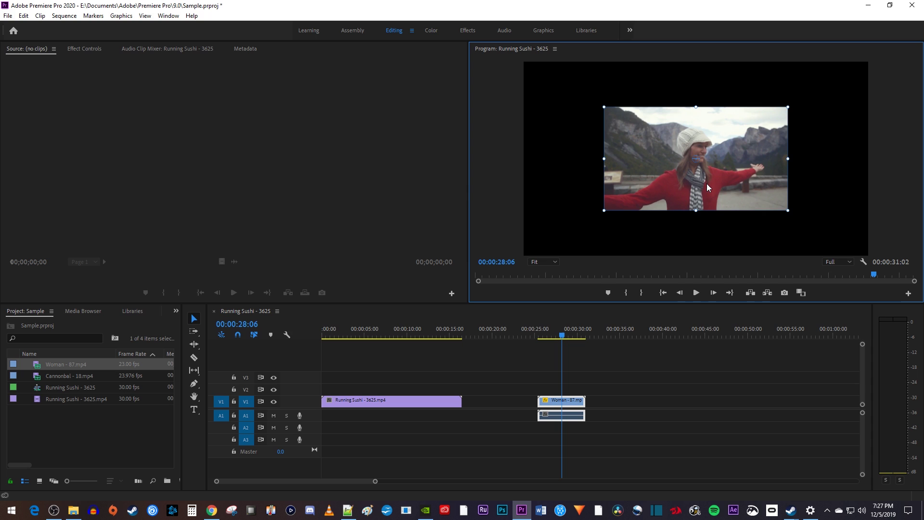
pyautogui.moveTo(707, 187); pyautogui.dragTo(626, 234)
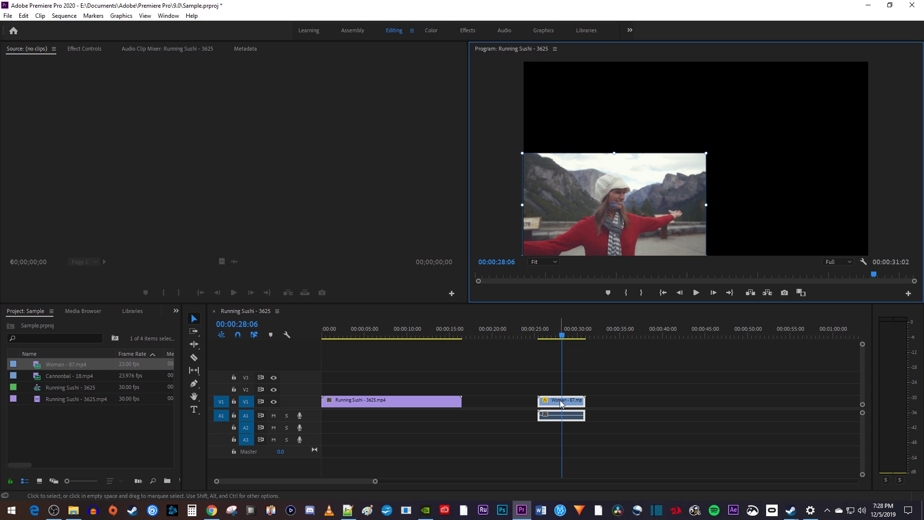
pyautogui.moveTo(563, 402); pyautogui.dragTo(437, 391)
pyautogui.click(434, 330)
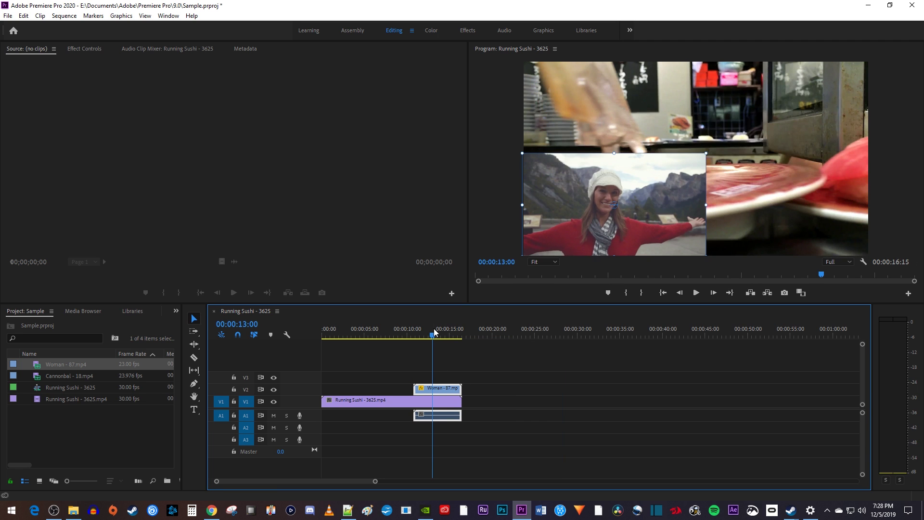
pyautogui.doubleClick(76, 417)
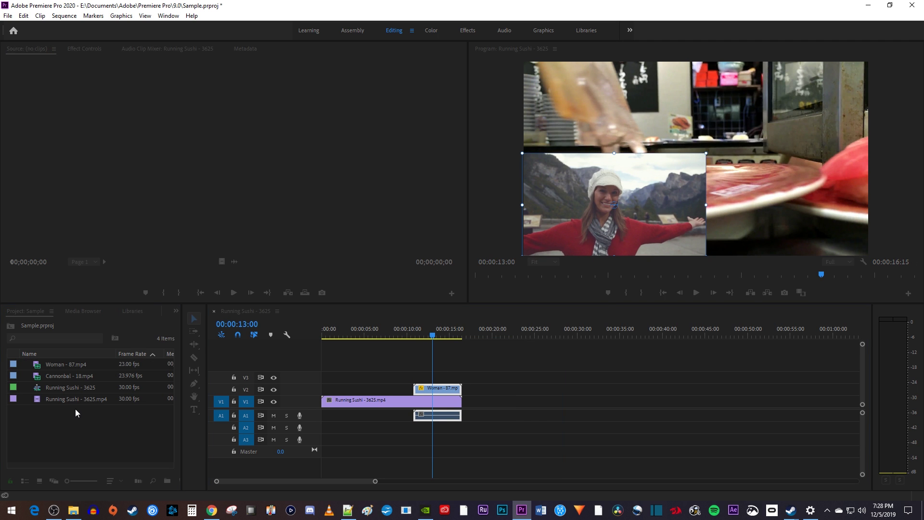
pyautogui.scroll(-3, 39, 168)
pyautogui.click(39, 130)
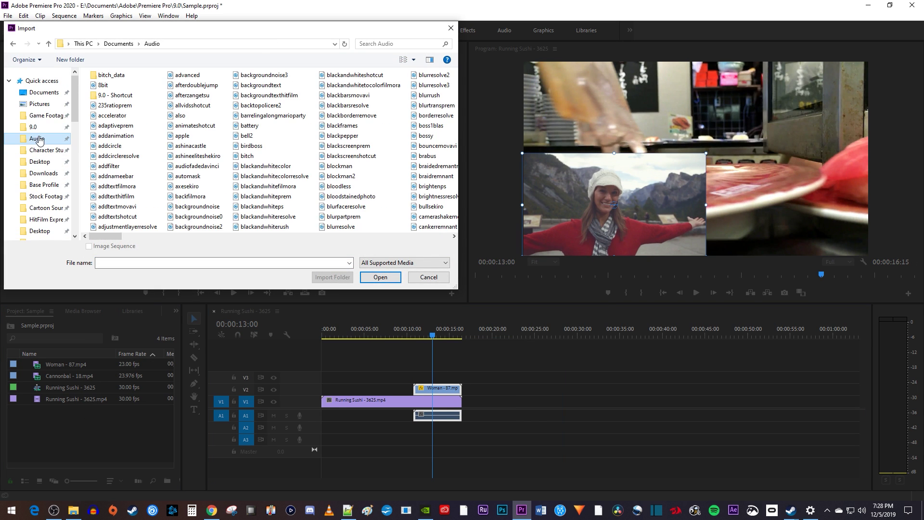
pyautogui.doubleClick(127, 129)
pyautogui.moveTo(62, 412); pyautogui.dragTo(327, 431)
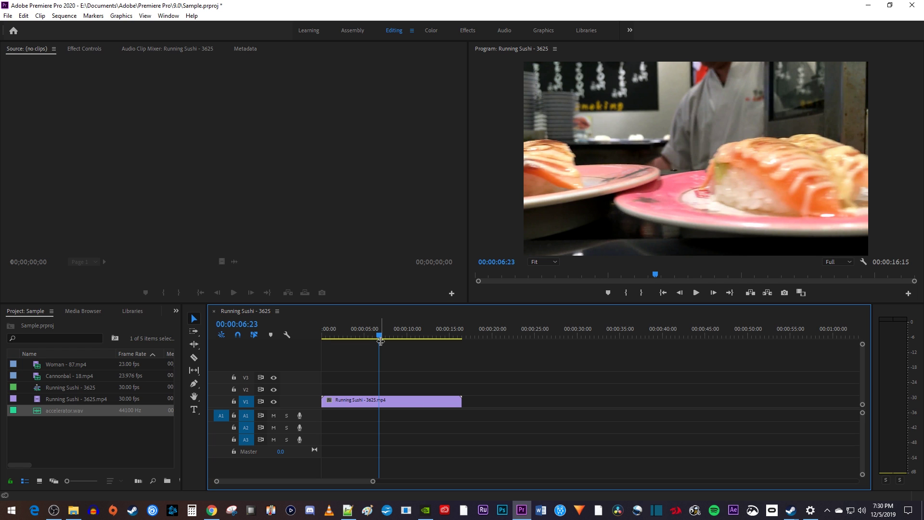
# - Trim Running Sushi's end to 00:00:14:24, razor out a short middle piece, and close the gap
pyautogui.moveTo(380, 334); pyautogui.dragTo(445, 347)
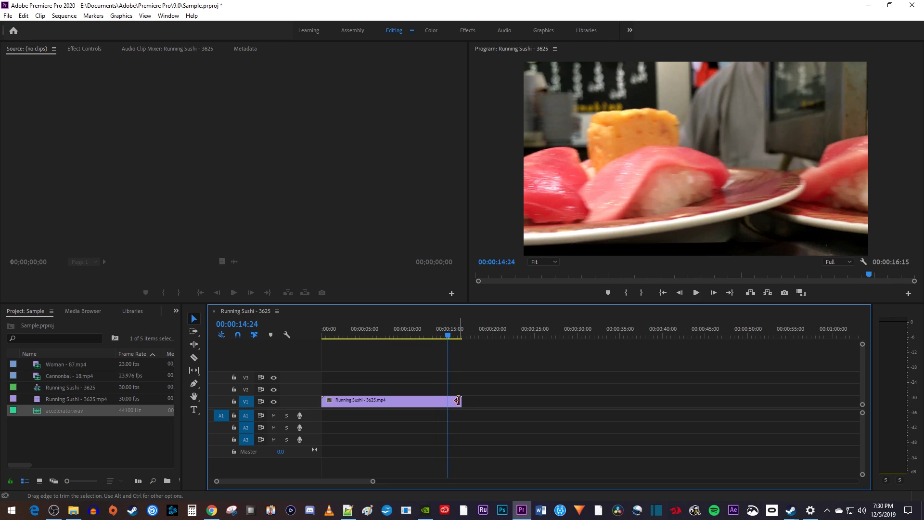
pyautogui.moveTo(457, 400); pyautogui.dragTo(445, 400)
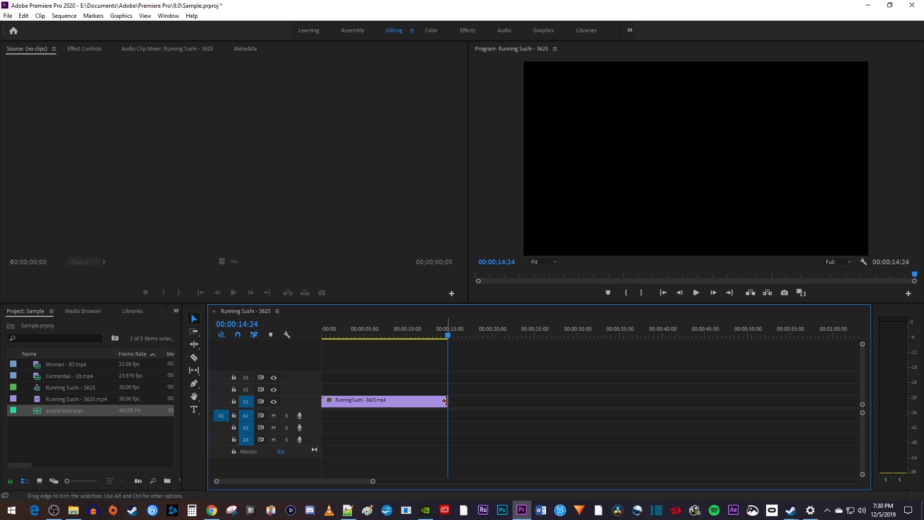
pyautogui.click(428, 333)
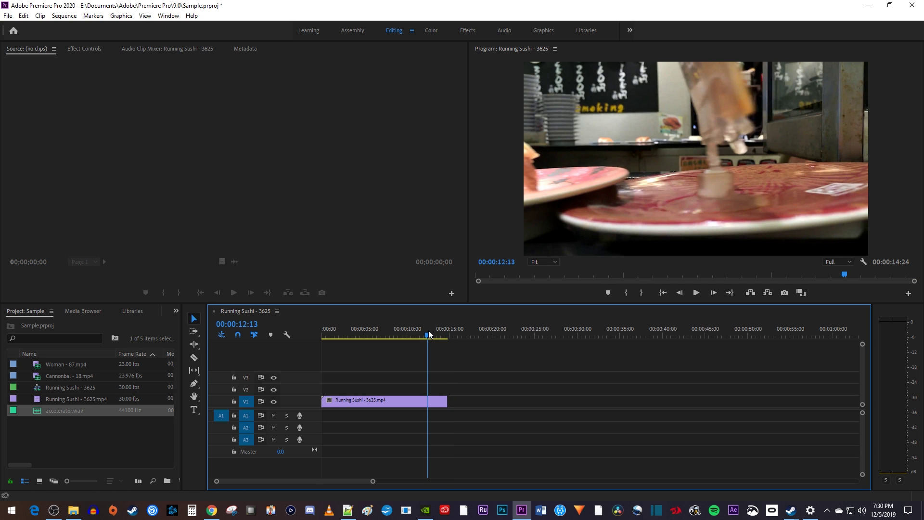
pyautogui.click(193, 359)
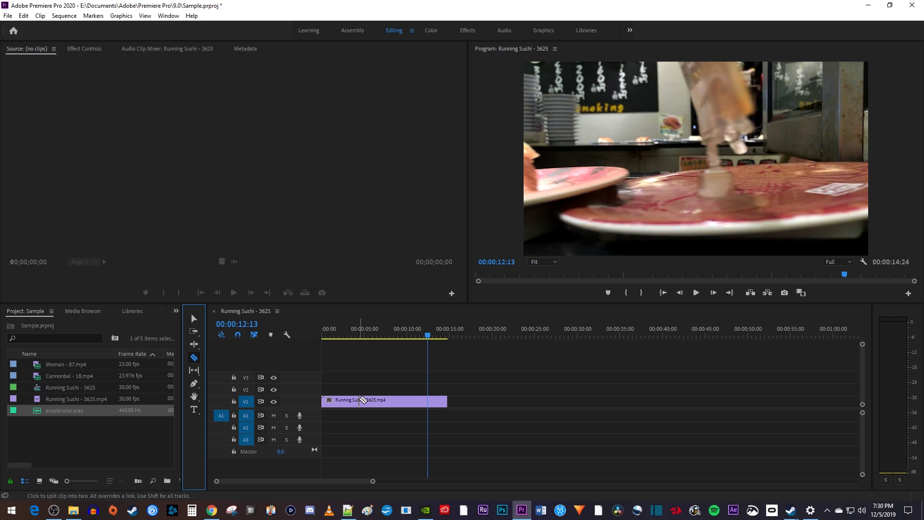
pyautogui.click(360, 400)
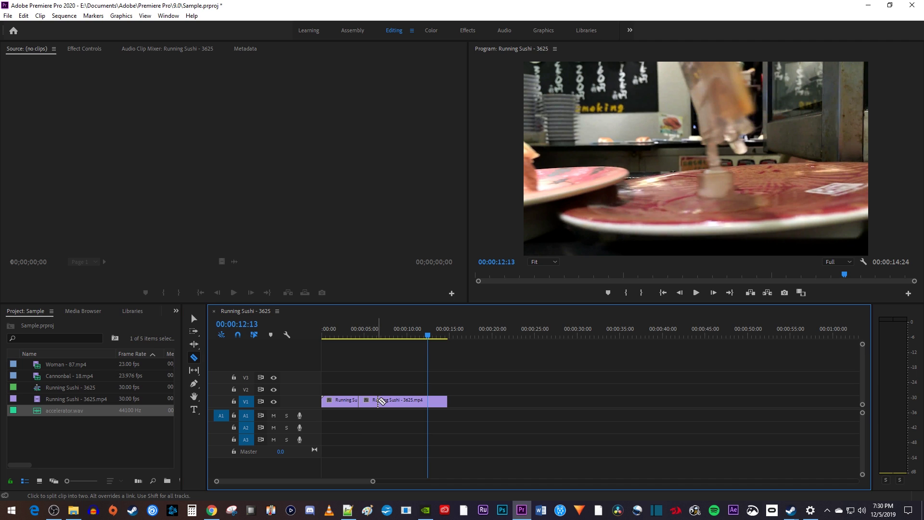
pyautogui.click(381, 401)
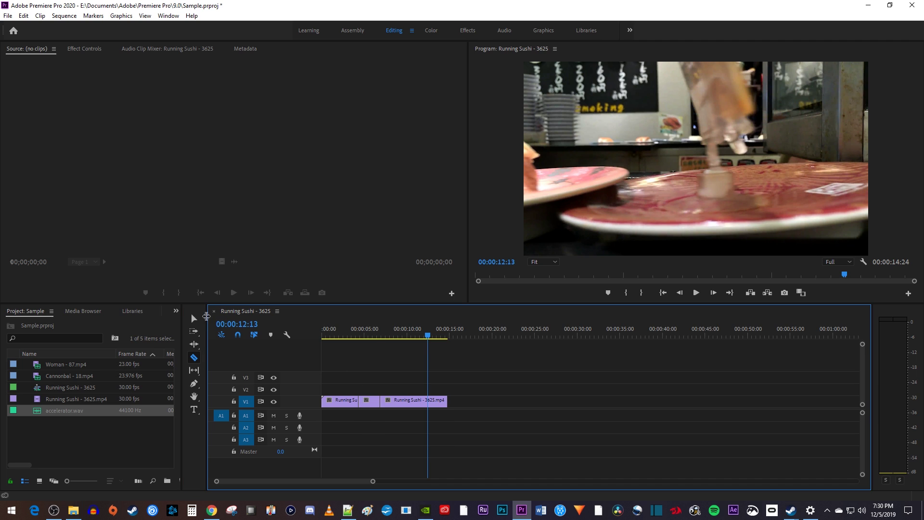
pyautogui.click(194, 319)
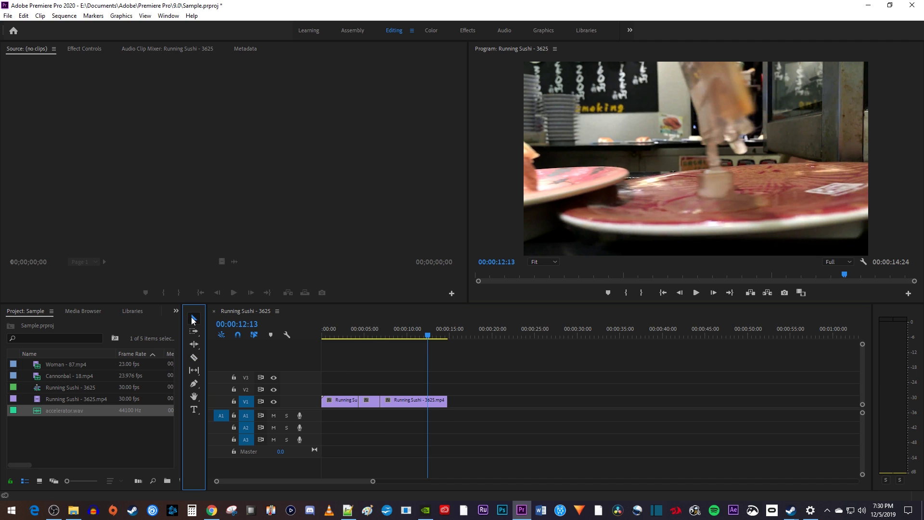
pyautogui.click(372, 402)
pyautogui.press('Delete')
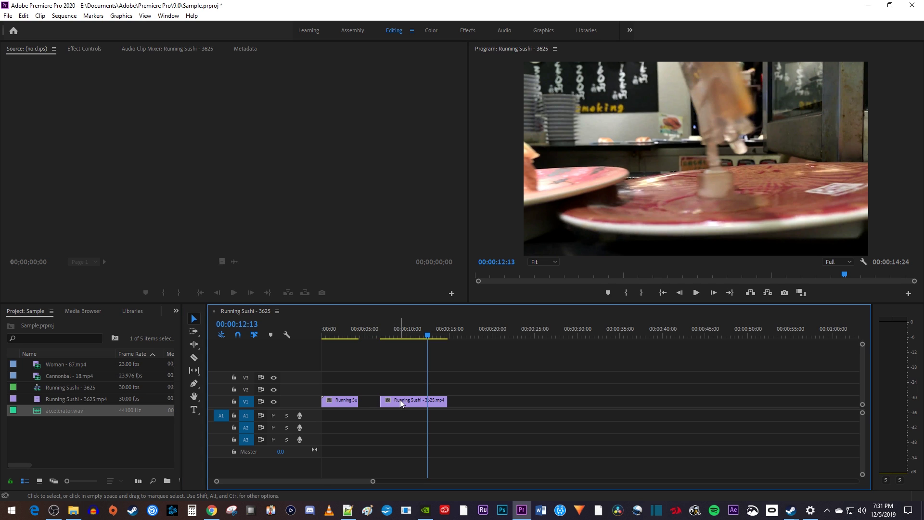
pyautogui.moveTo(400, 399); pyautogui.dragTo(378, 401)
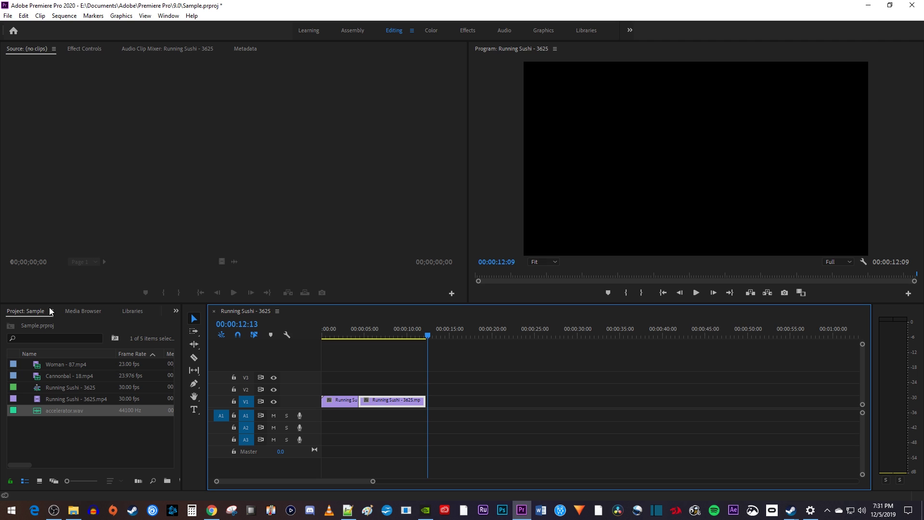
# - Mark In at 00:00:05:02 and Out at 00:00:07:20 on Cannonbal - 18.mp4 and drag it into the sequence
pyautogui.doubleClick(65, 375)
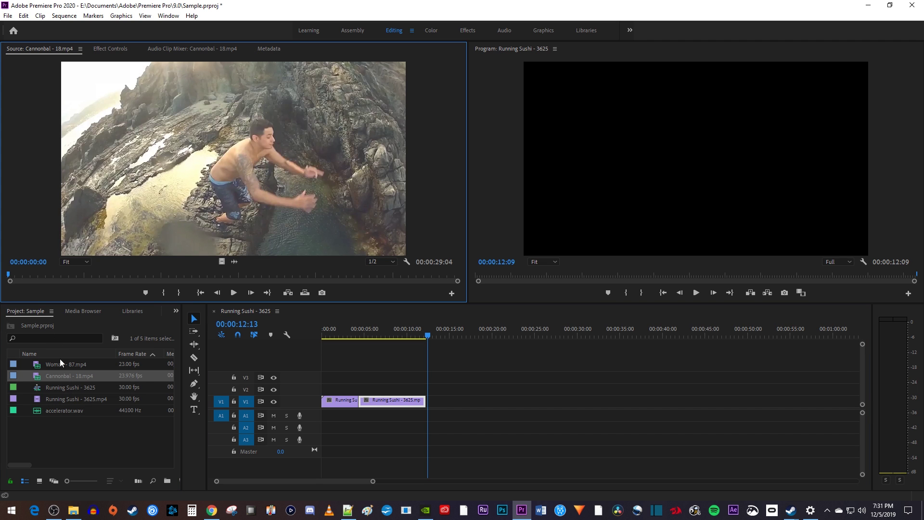
pyautogui.moveTo(13, 279); pyautogui.dragTo(88, 278)
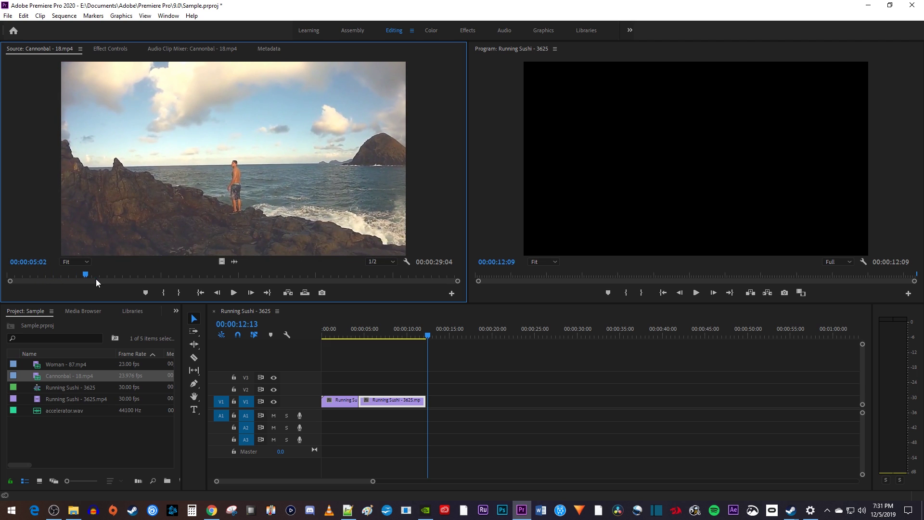
pyautogui.click(162, 294)
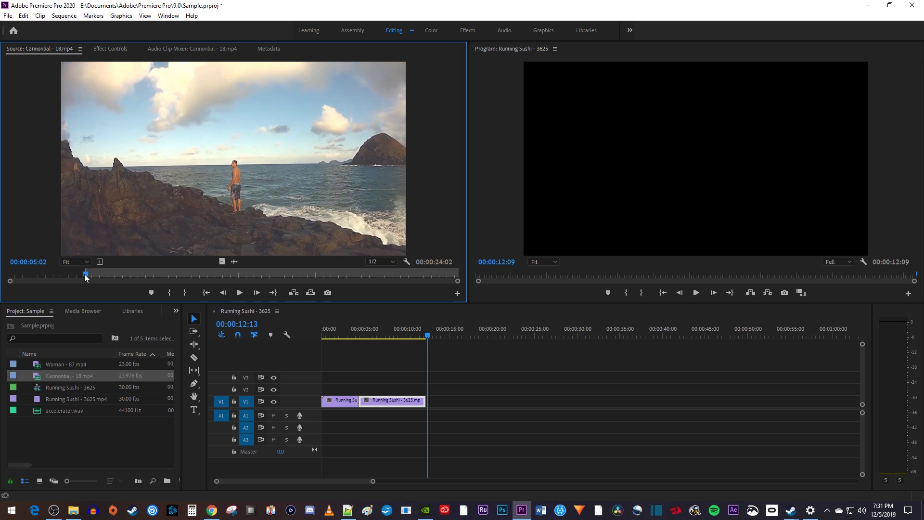
pyautogui.moveTo(85, 273); pyautogui.dragTo(126, 276)
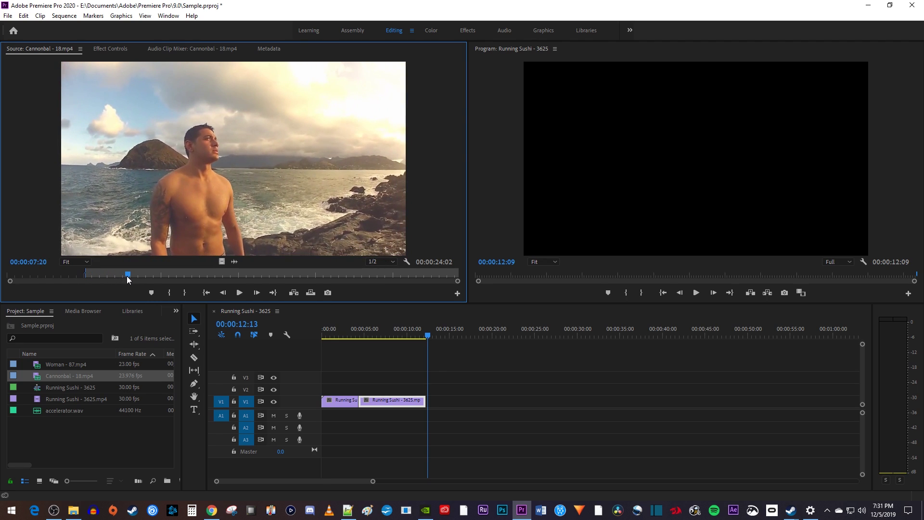
pyautogui.click(183, 293)
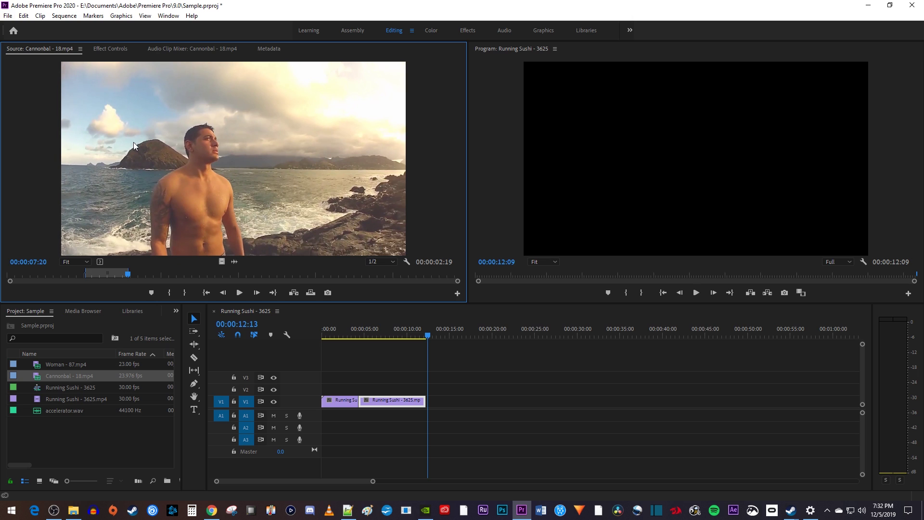
pyautogui.moveTo(243, 177); pyautogui.dragTo(464, 405)
# - Scale the Cannonbal clip to frame size and butt it directly against the sushi clips
pyautogui.moveTo(474, 336); pyautogui.dragTo(480, 339)
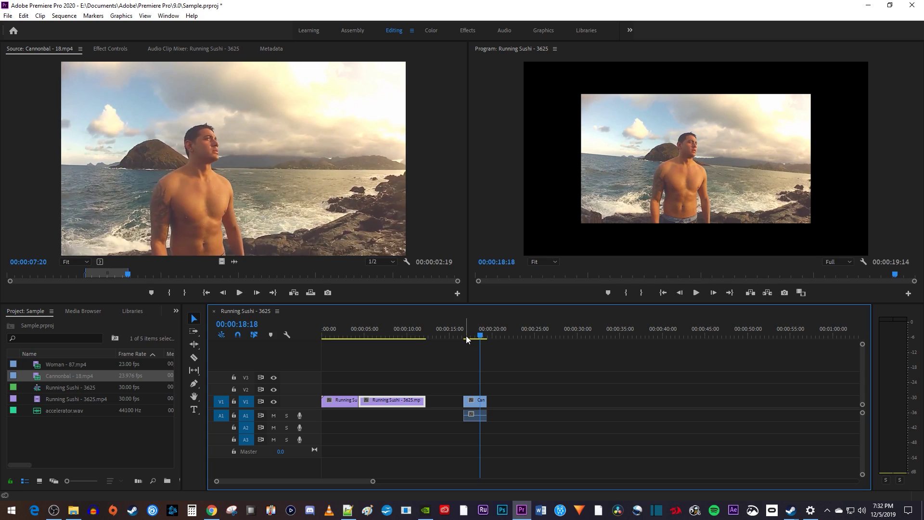
pyautogui.click(476, 405)
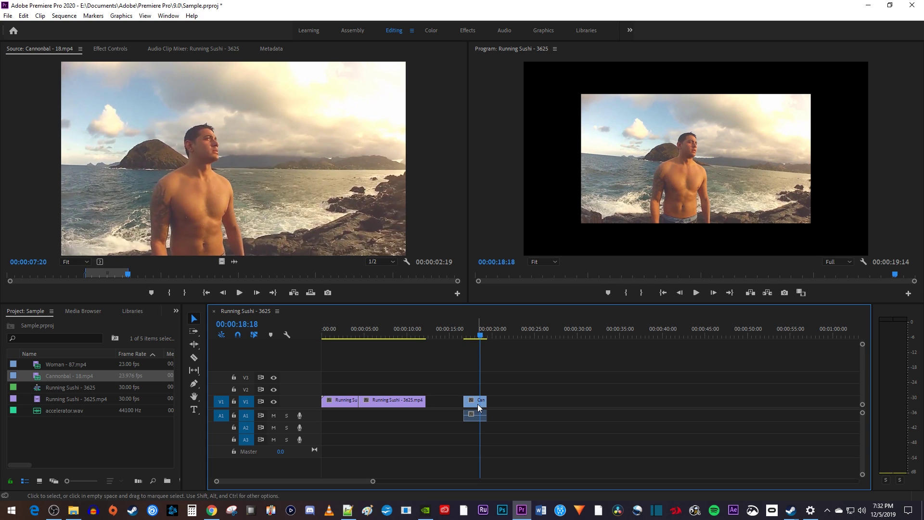
pyautogui.rightClick(477, 403)
pyautogui.click(512, 378)
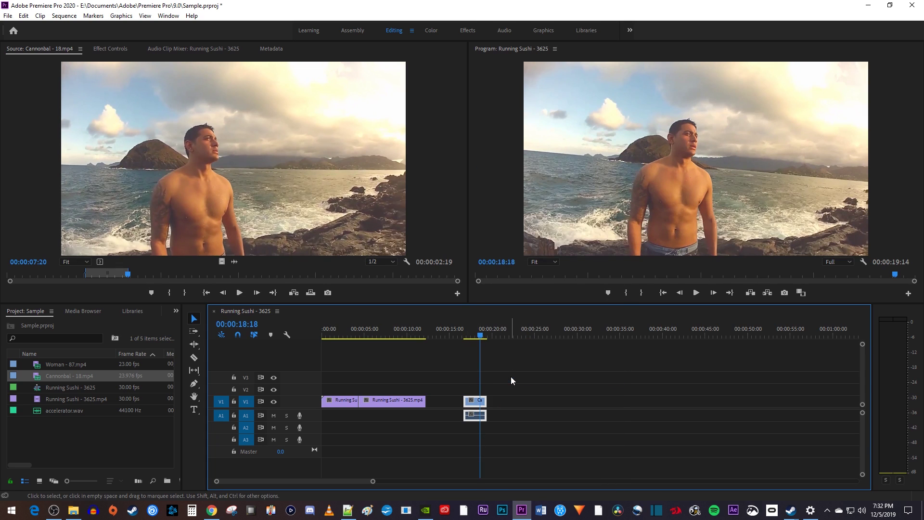
pyautogui.moveTo(480, 404); pyautogui.dragTo(443, 404)
pyautogui.click(430, 336)
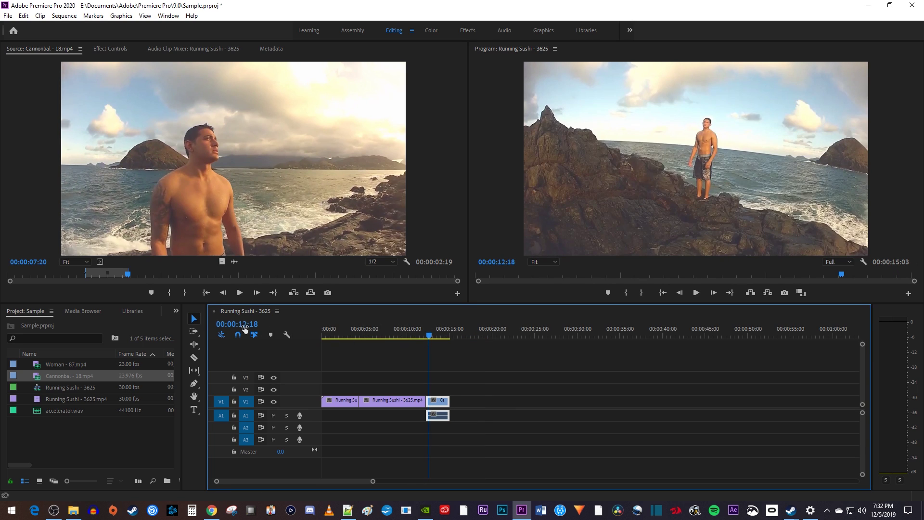
# - Apply Additive Dissolve from Video Transitions > Dissolve at the sushi–Cannonbal cut and play it back
pyautogui.click(176, 312)
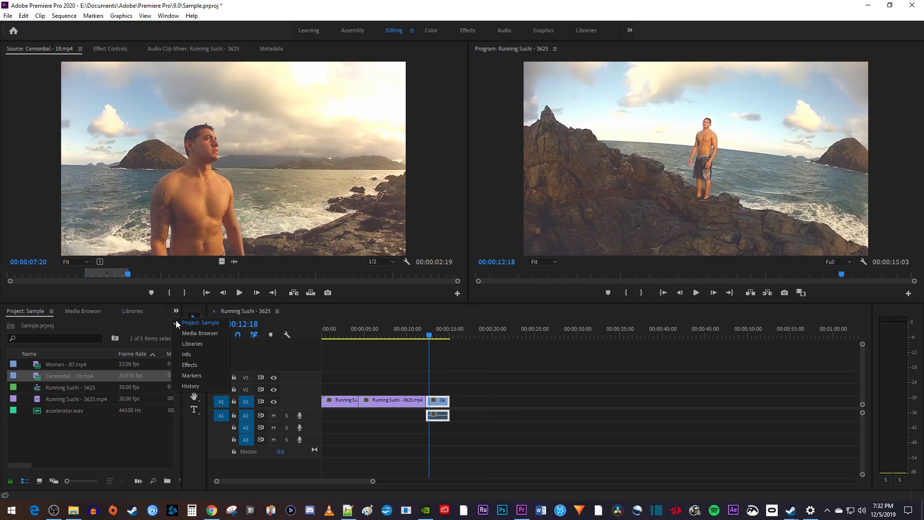
pyautogui.click(197, 364)
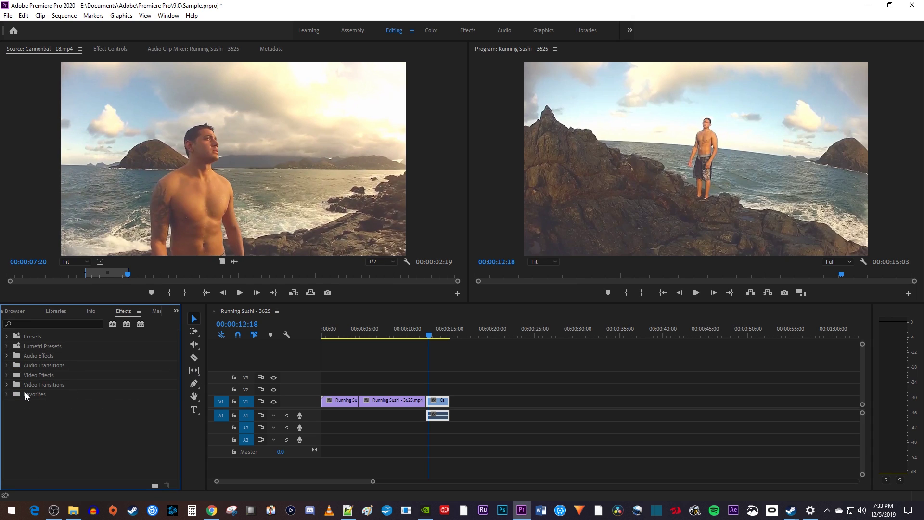
pyautogui.doubleClick(37, 386)
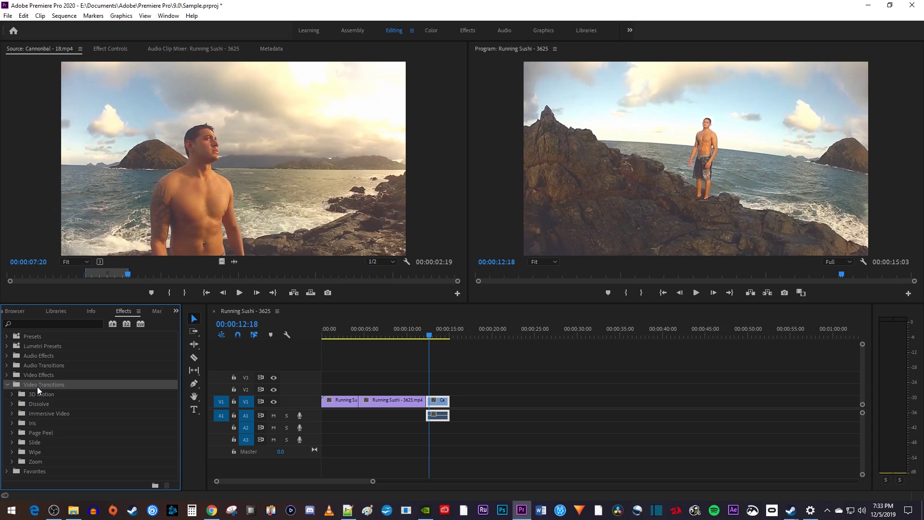
pyautogui.doubleClick(35, 401)
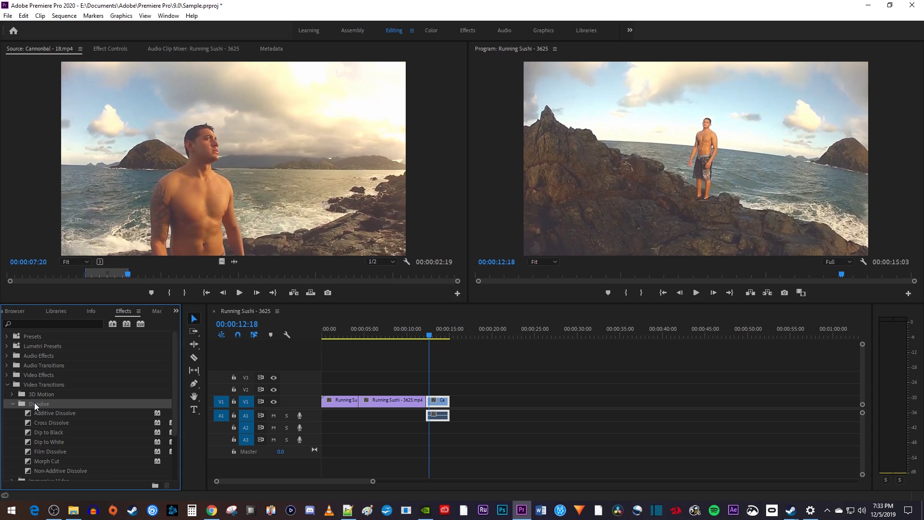
pyautogui.click(44, 412)
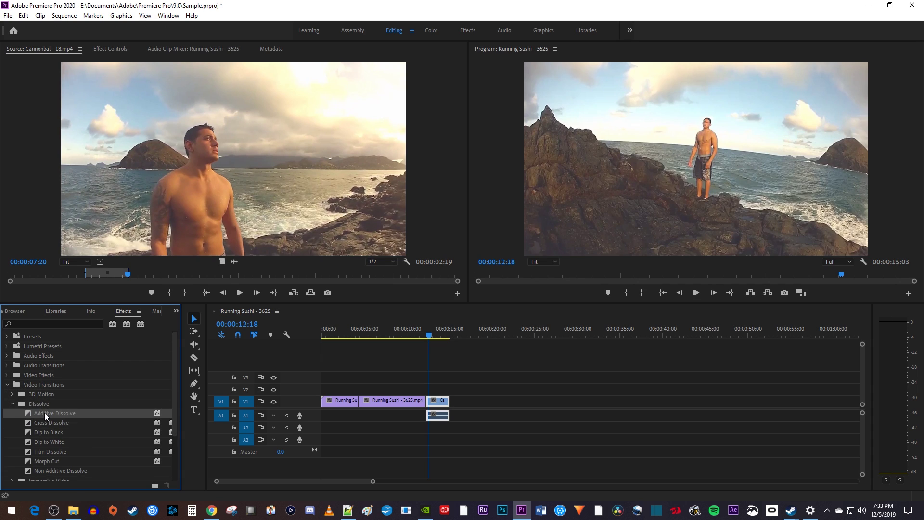
pyautogui.moveTo(44, 412); pyautogui.dragTo(428, 406)
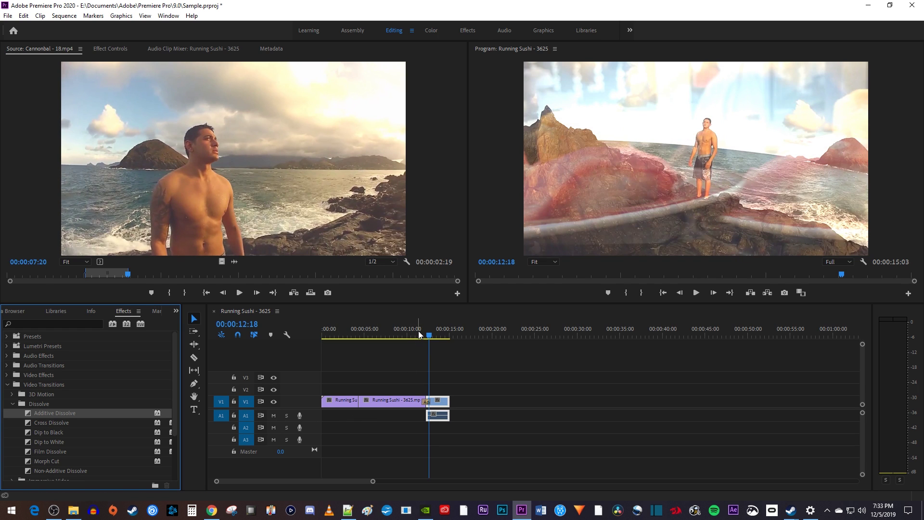
pyautogui.click(419, 333)
pyautogui.press('space')
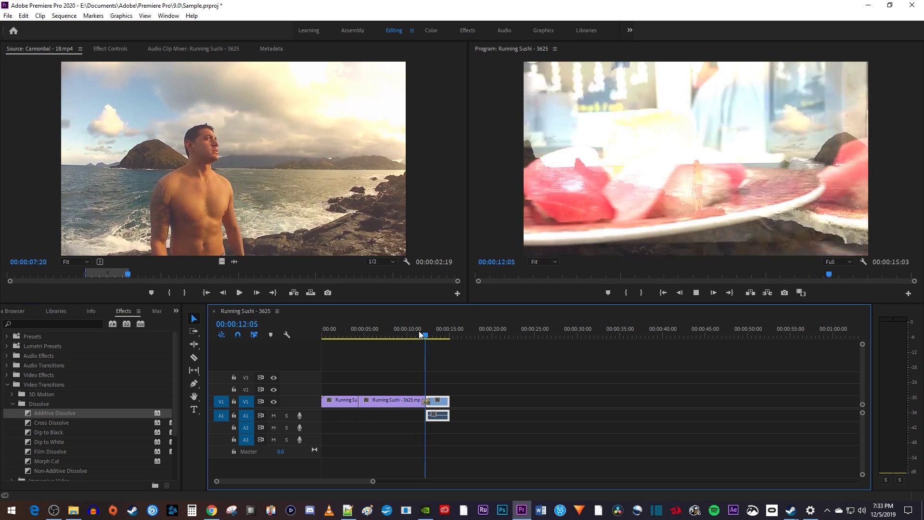
# - Stop playback, add a 'Beach Life' text title over the beach shot, and centre it
pyautogui.press('space')
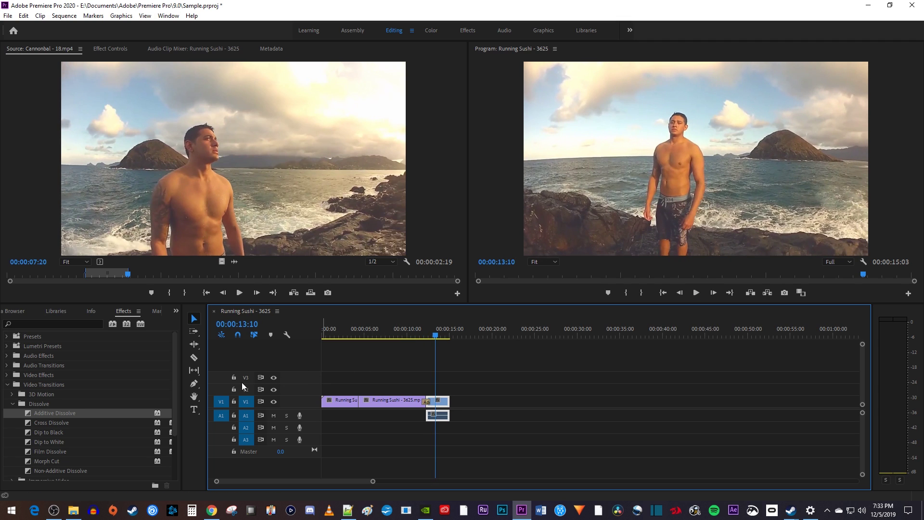
pyautogui.click(196, 409)
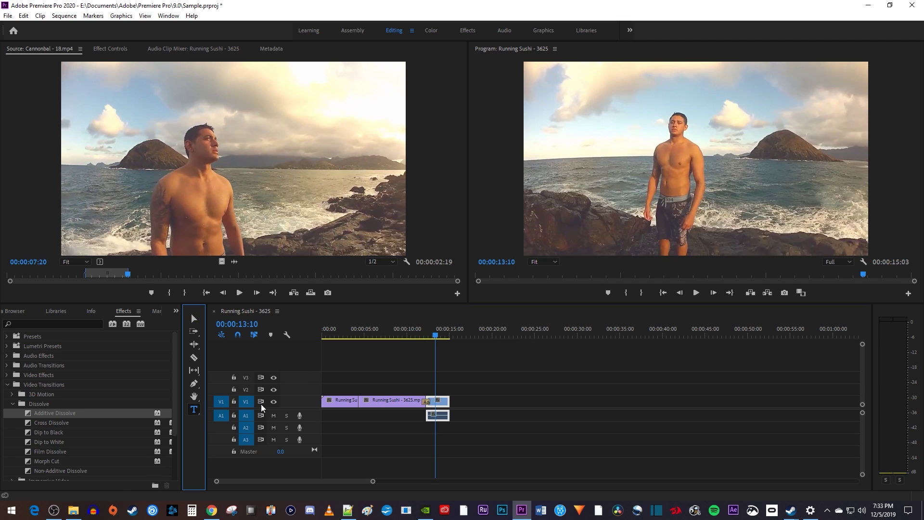
pyautogui.click(728, 176)
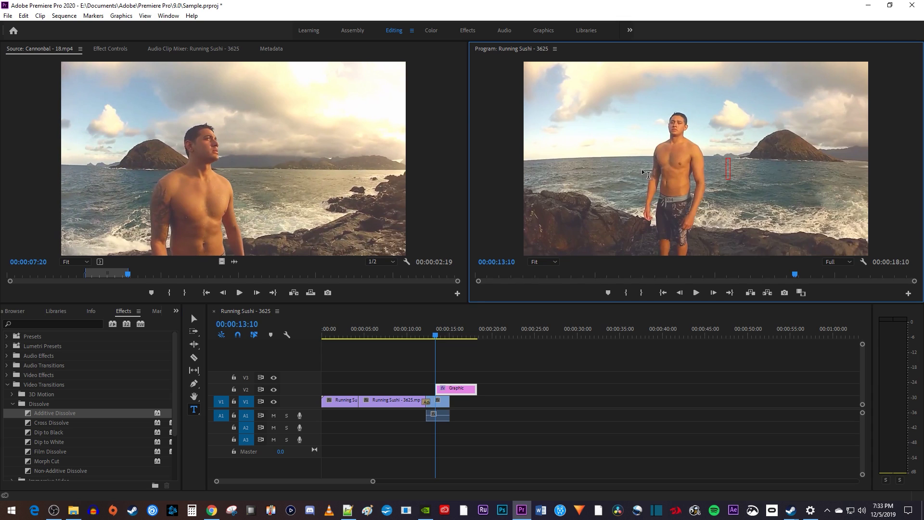
pyautogui.write('Beach Life')
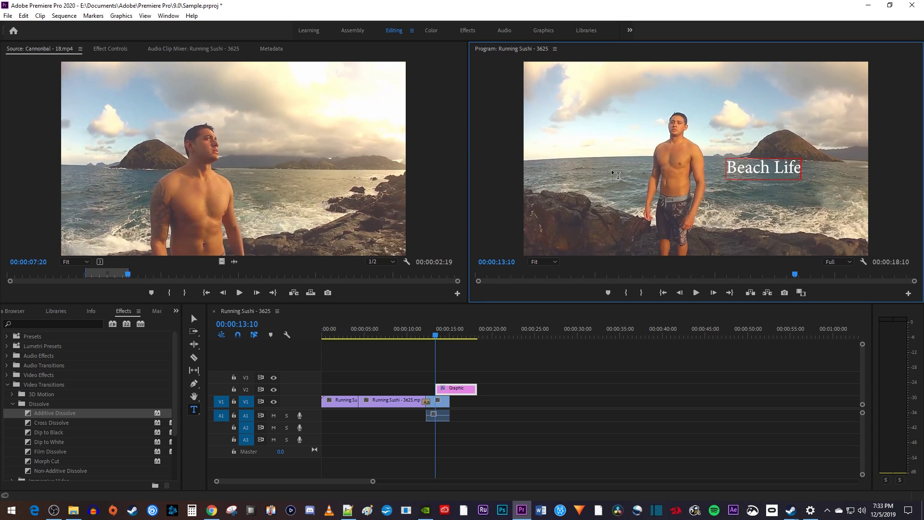
pyautogui.click(194, 318)
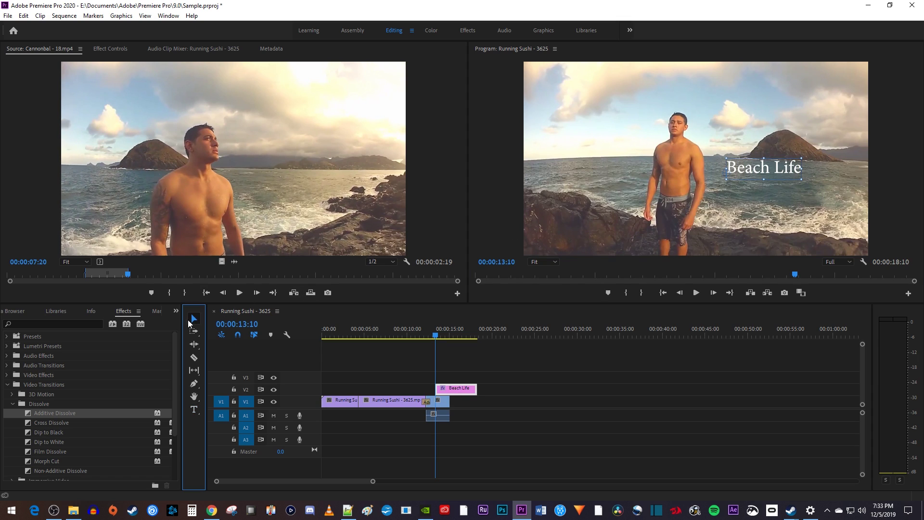
pyautogui.moveTo(762, 172); pyautogui.dragTo(780, 146)
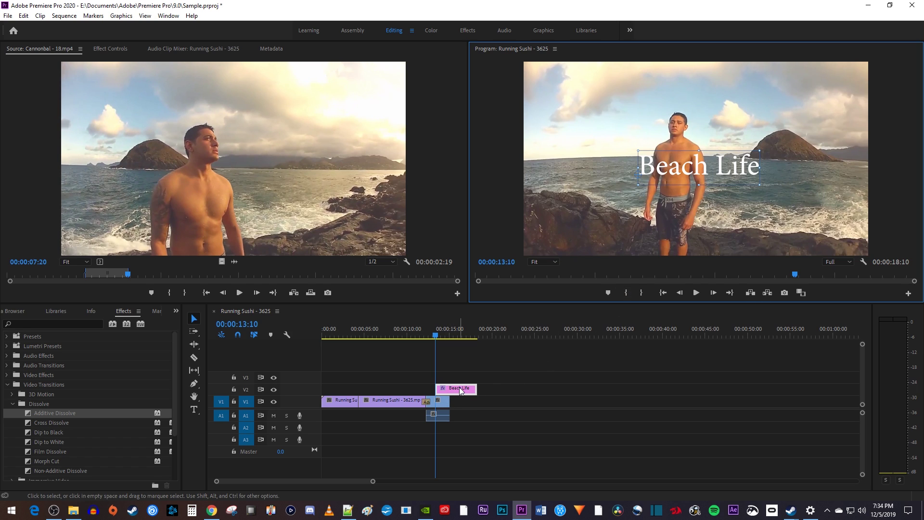
# - Set the Beach Life title's font to Mistral via Essential Graphics in the Graphics workspace
pyautogui.click(545, 31)
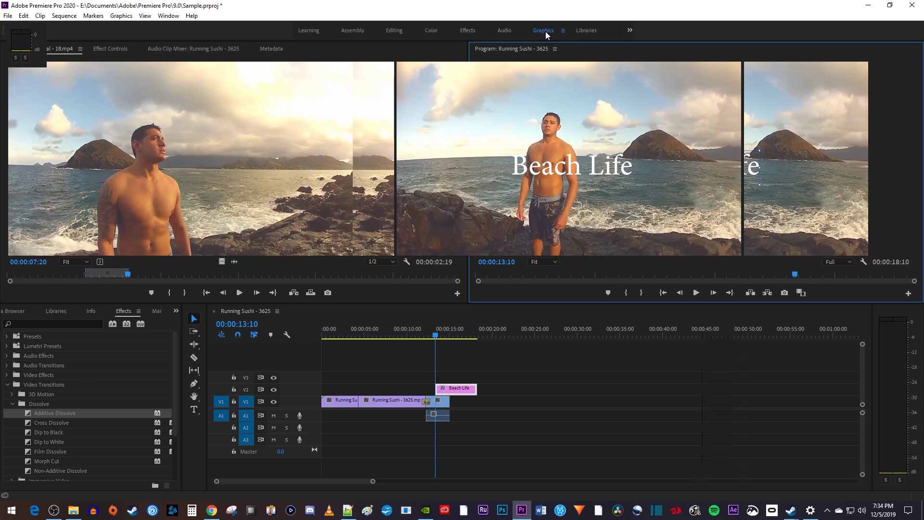
pyautogui.click(794, 64)
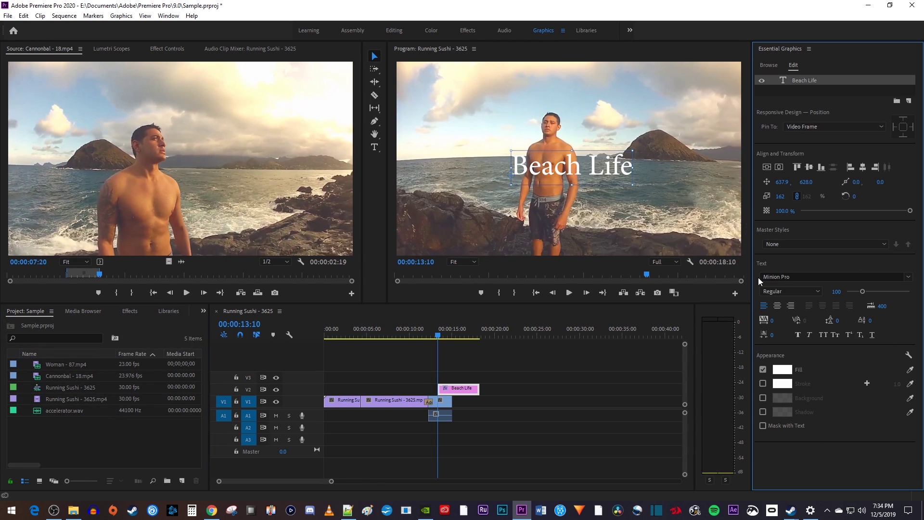
pyautogui.click(909, 277)
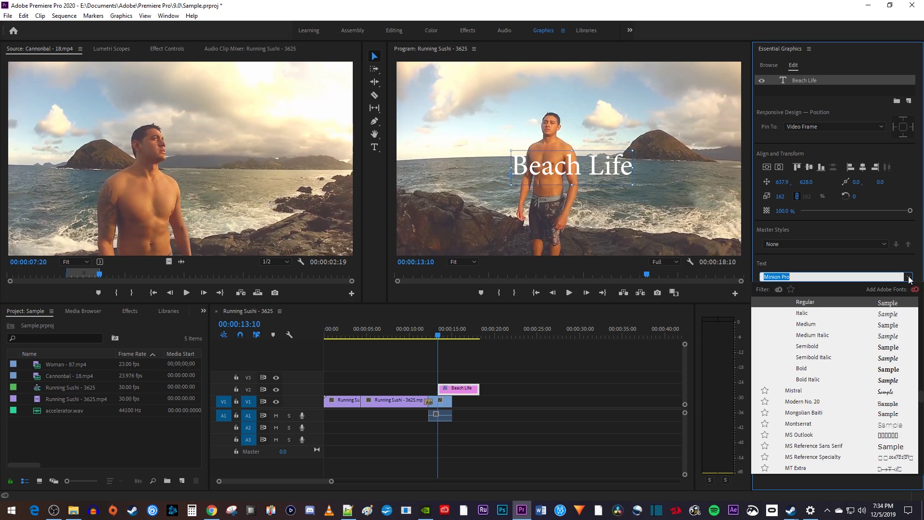
pyautogui.click(793, 390)
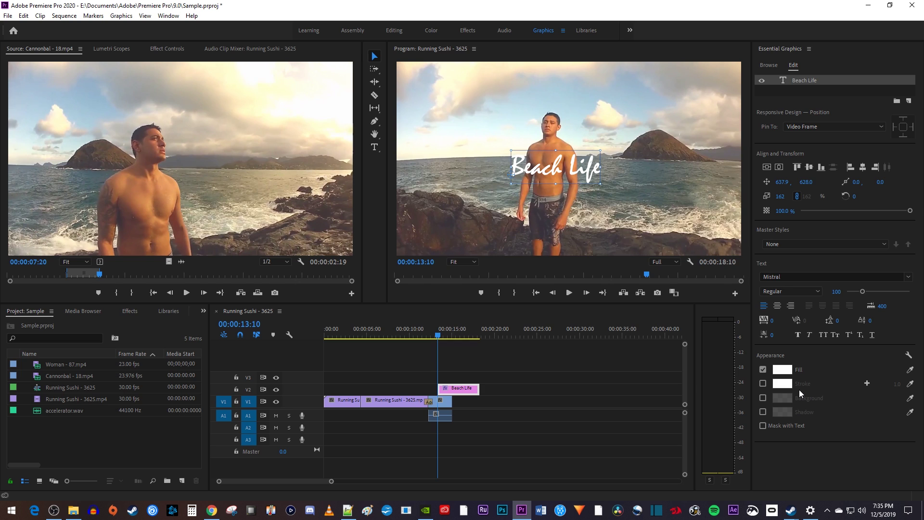
# - Set the second Running Sushi clip's speed to 400% and play back the shortened result
pyautogui.rightClick(390, 405)
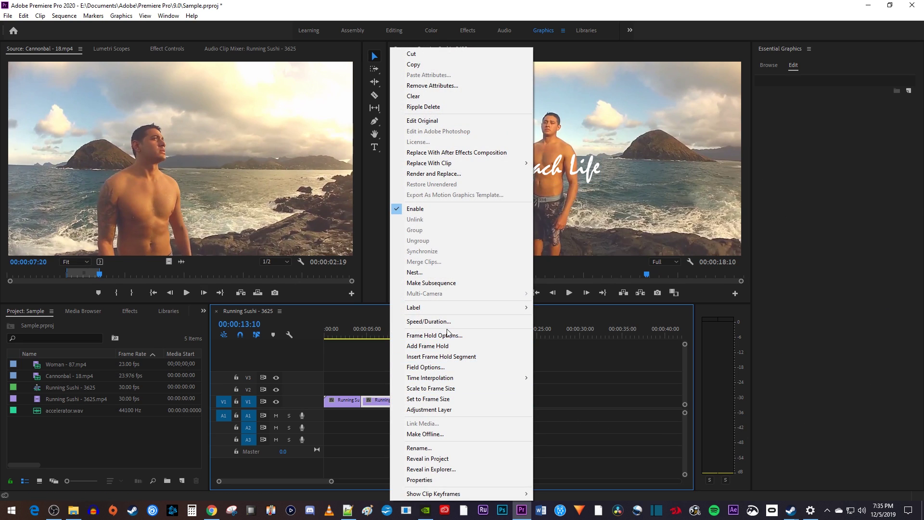
pyautogui.click(449, 323)
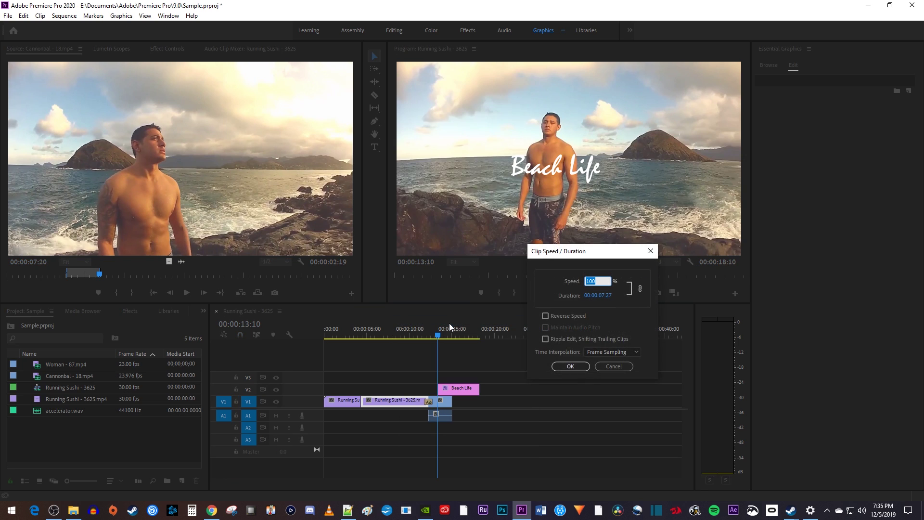
pyautogui.write('40')
pyautogui.click(569, 366)
pyautogui.click(362, 334)
pyautogui.press('space')
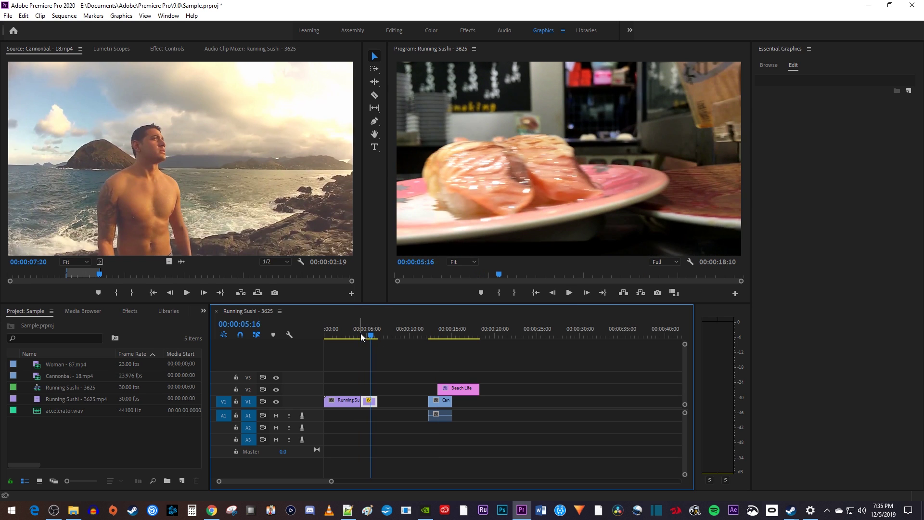
# - Insert a frame hold segment at 00:00:02:03 in the opening Running Sushi clip and preview it
pyautogui.moveTo(361, 335); pyautogui.dragTo(344, 335)
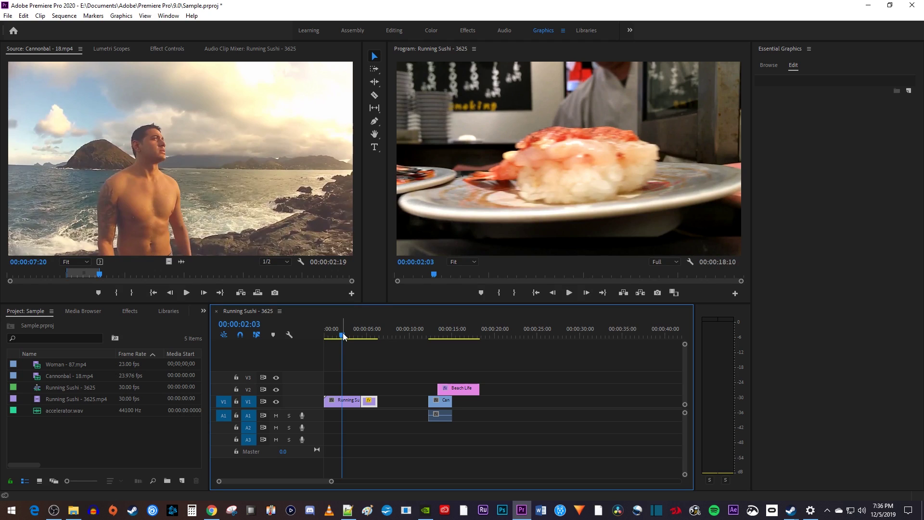
pyautogui.rightClick(350, 401)
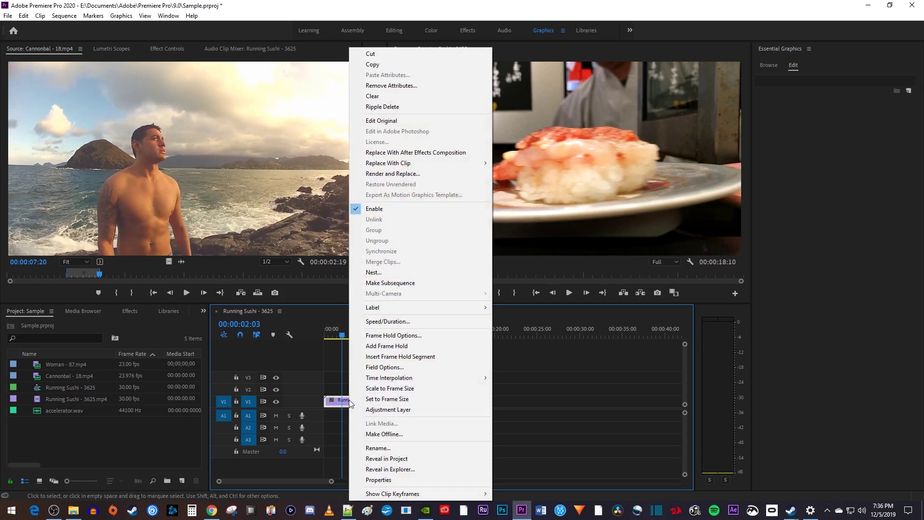
pyautogui.click(401, 356)
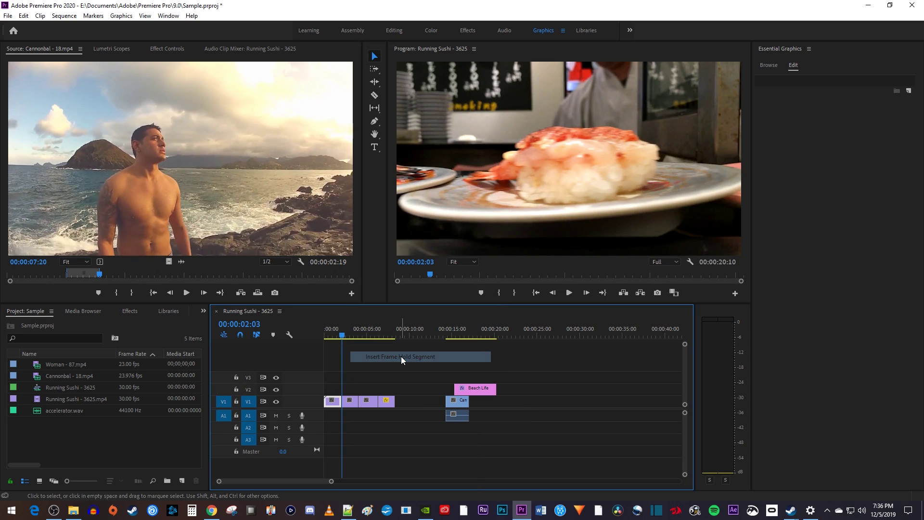
pyautogui.click(337, 329)
pyautogui.press('space')
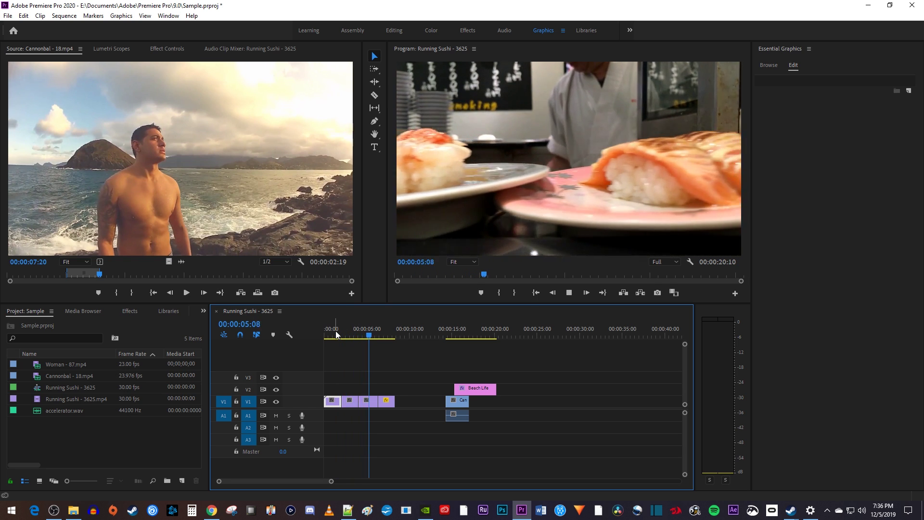
pyautogui.press('space')
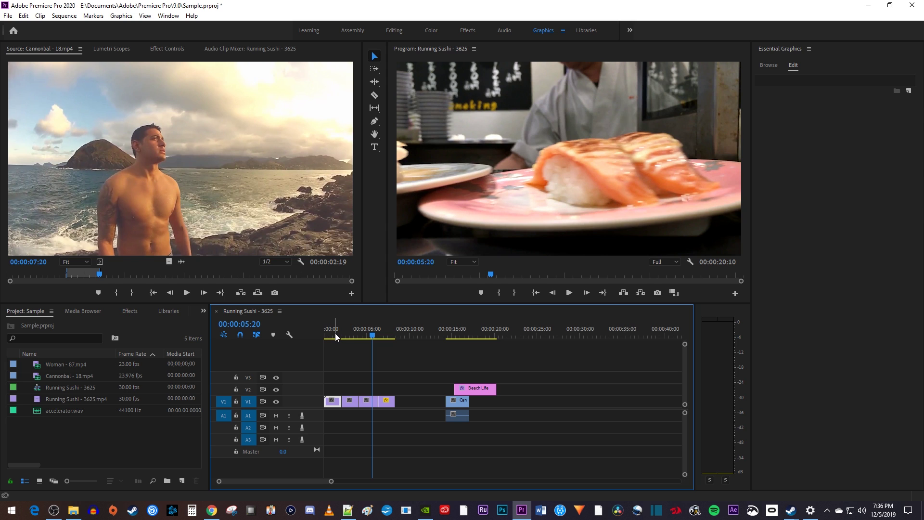